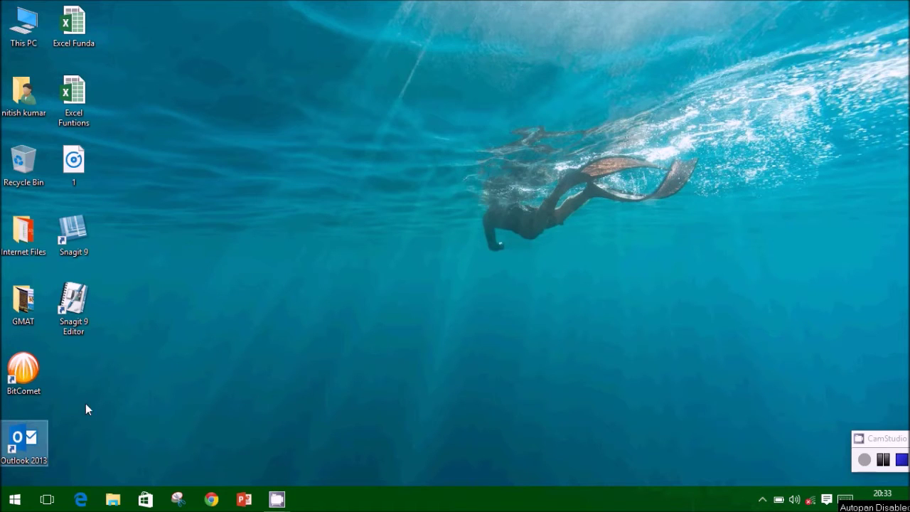
Launch Outlook 2013 and dismiss the Office activation prompt
{"action": "double_click", "coordinate": [32, 435]}
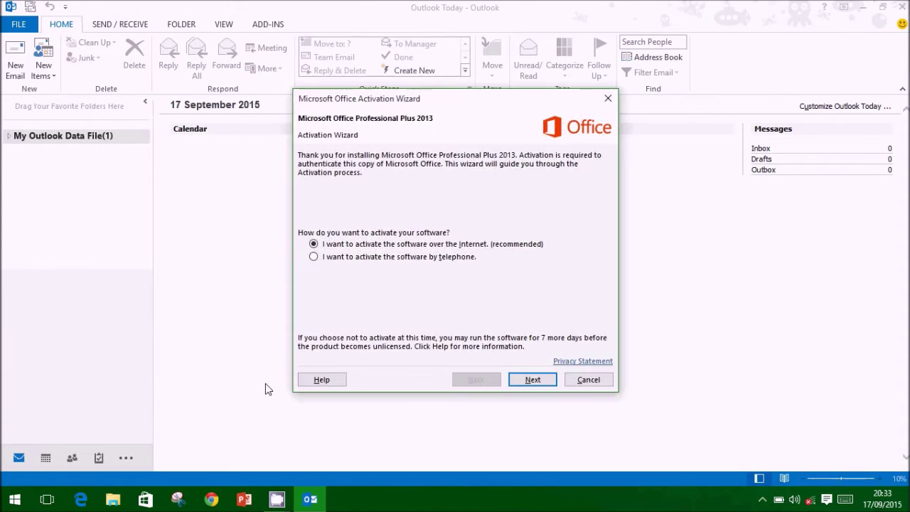
{"action": "left_click", "coordinate": [606, 93]}
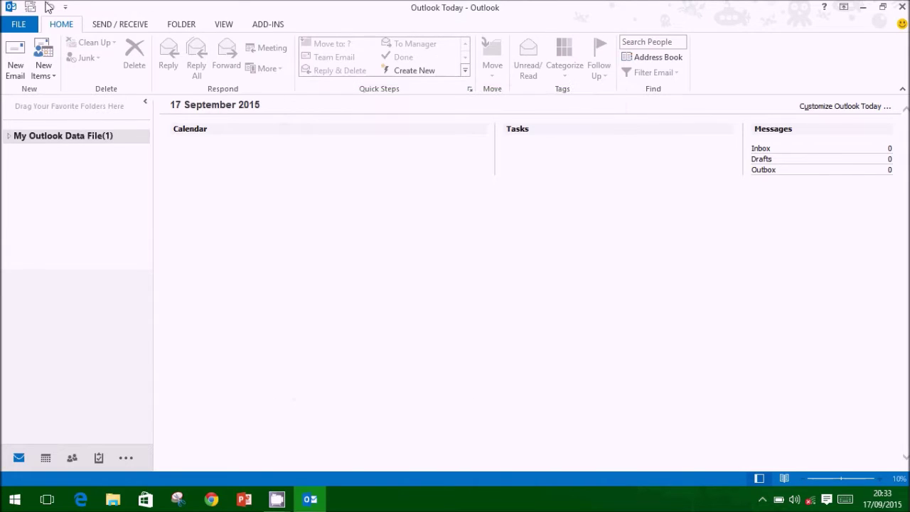
Start adding a new e-mail account from the File account information page
{"action": "left_click", "coordinate": [19, 27]}
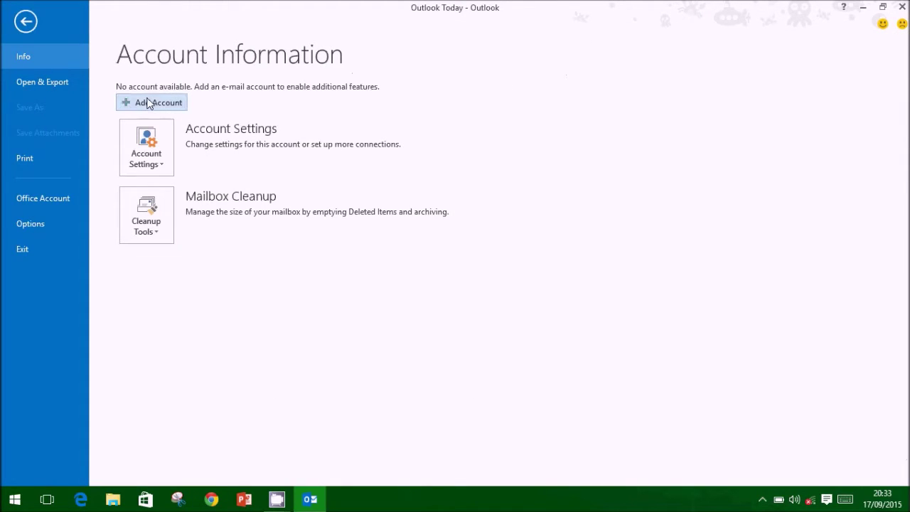
{"action": "left_click", "coordinate": [146, 152]}
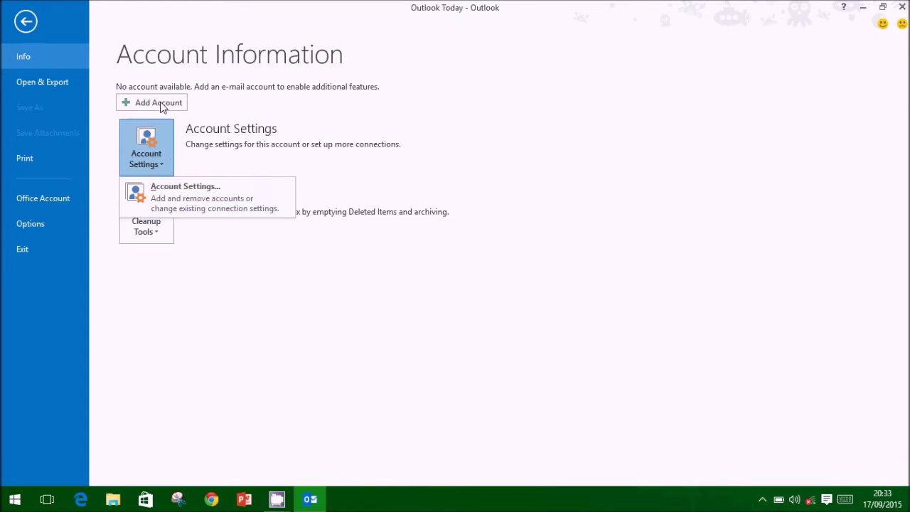
{"action": "key", "text": "Escape"}
{"action": "key", "text": "Escape"}
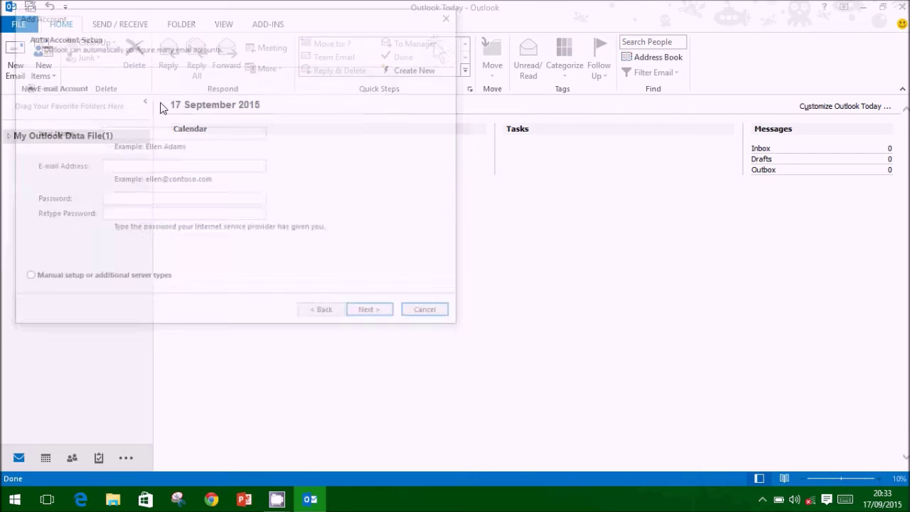
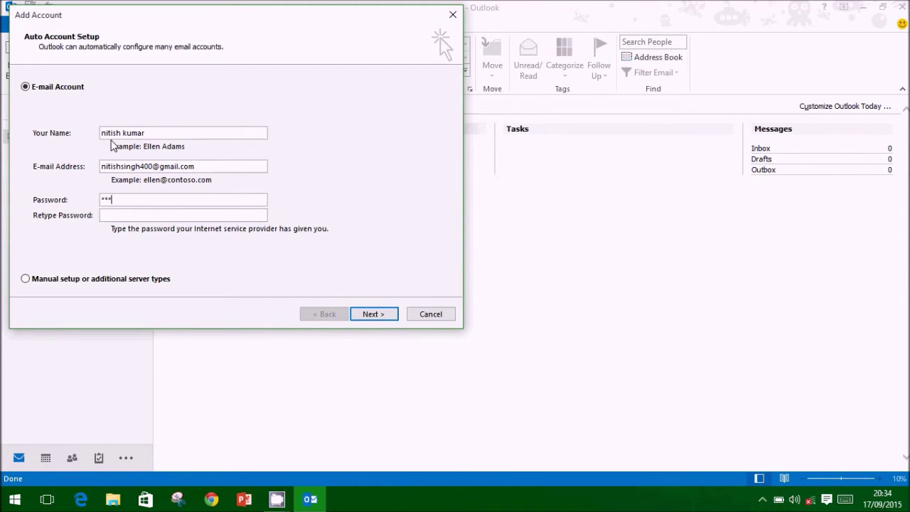
Enter the owner's name, Gmail address and password, and submit for automatic setup
{"action": "type", "text": "*********"}
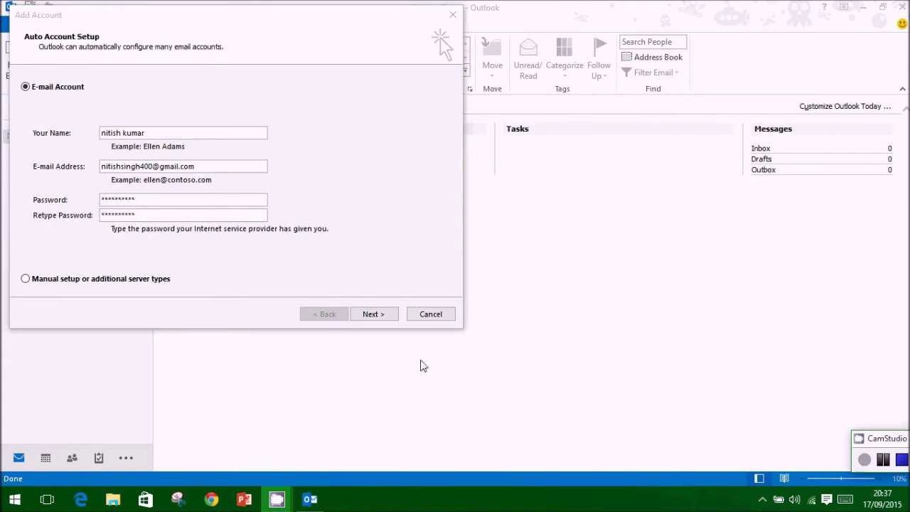
{"action": "left_click", "coordinate": [287, 288]}
{"action": "left_click", "coordinate": [373, 313]}
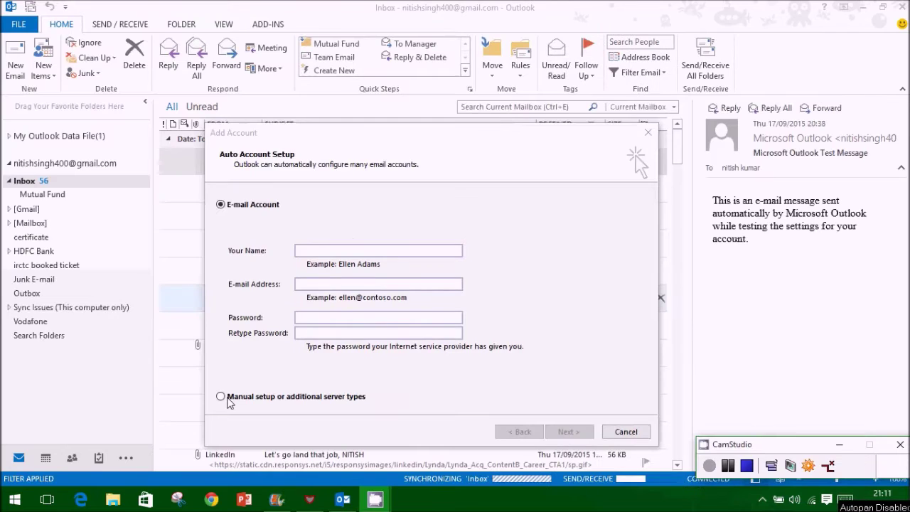
Choose manual server setup with the POP or IMAP service type
{"action": "left_click", "coordinate": [227, 399]}
{"action": "left_click", "coordinate": [573, 432]}
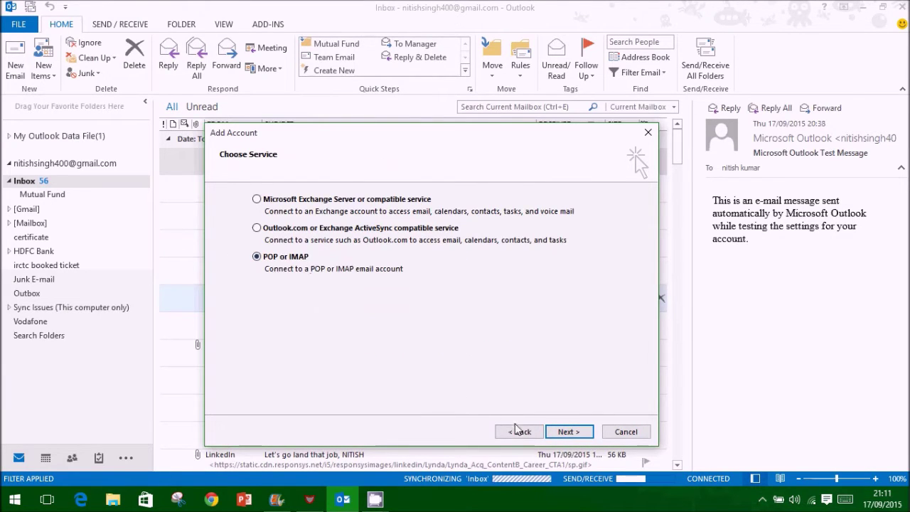
{"action": "key", "text": "Return"}
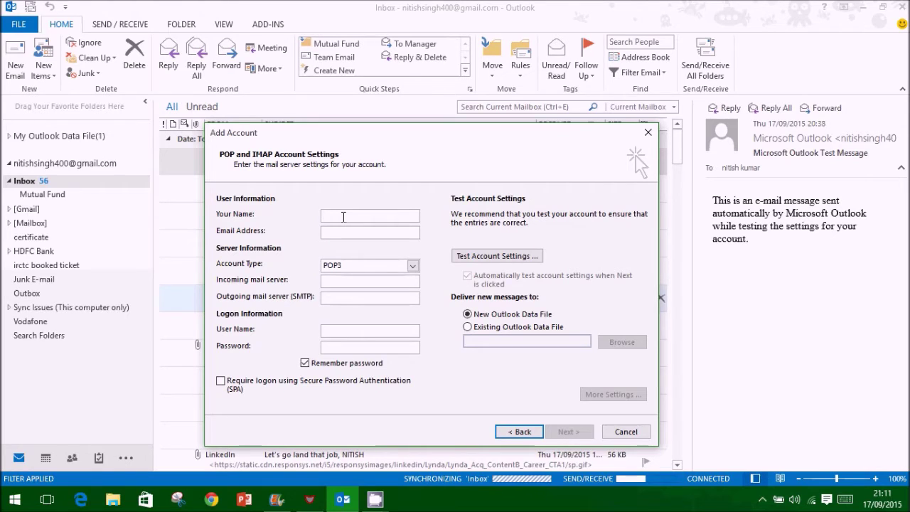
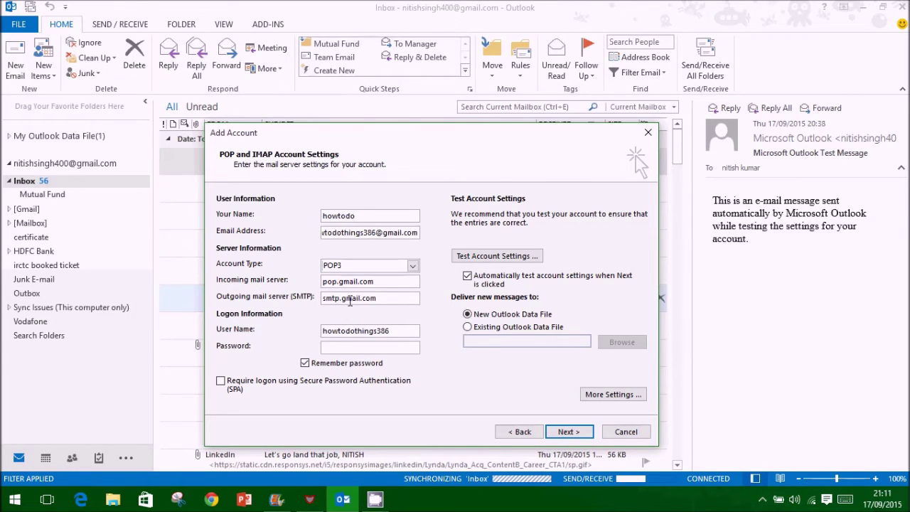
Fill in the account's e-mail, pop.gmail.com and smtp.gmail.com servers, and password
{"action": "left_click", "coordinate": [361, 348]}
{"action": "type", "text": "******"}
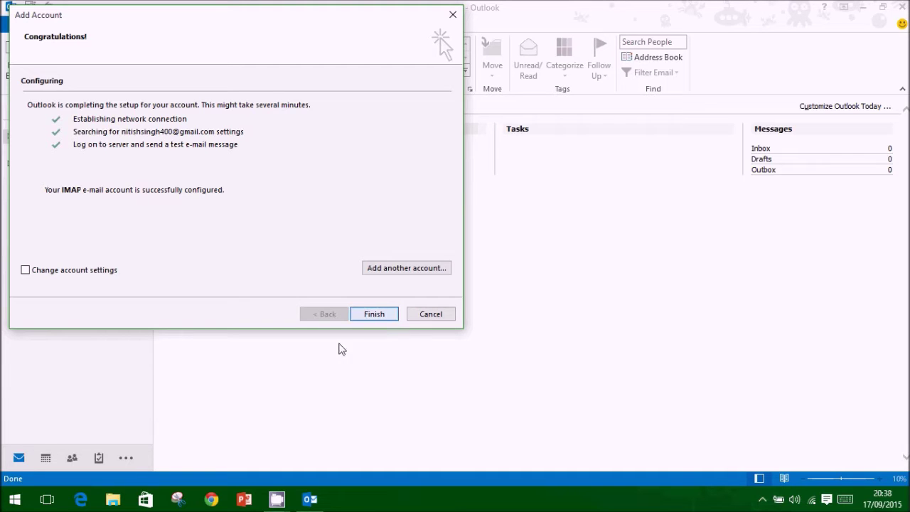
Finish the Add Account wizard so the new Gmail Inbox opens and syncs
{"action": "left_click", "coordinate": [375, 316]}
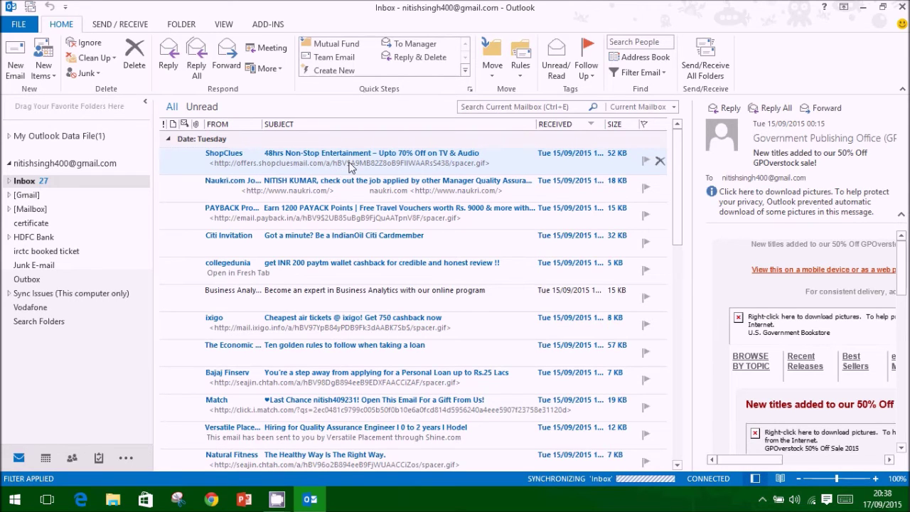
Preview the ShopClues '48hrs Non-Stop Entertainment' message in the reading pane
{"action": "left_click", "coordinate": [348, 165]}
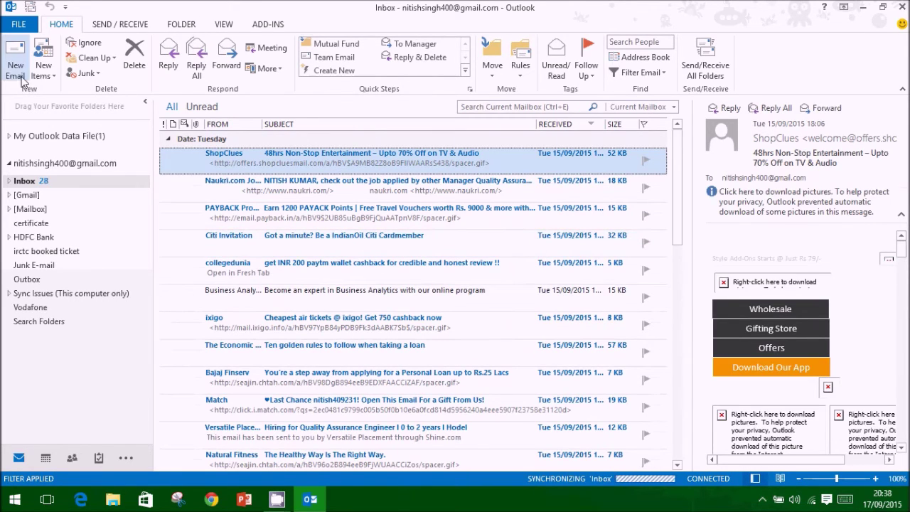
{"action": "left_click", "coordinate": [17, 25]}
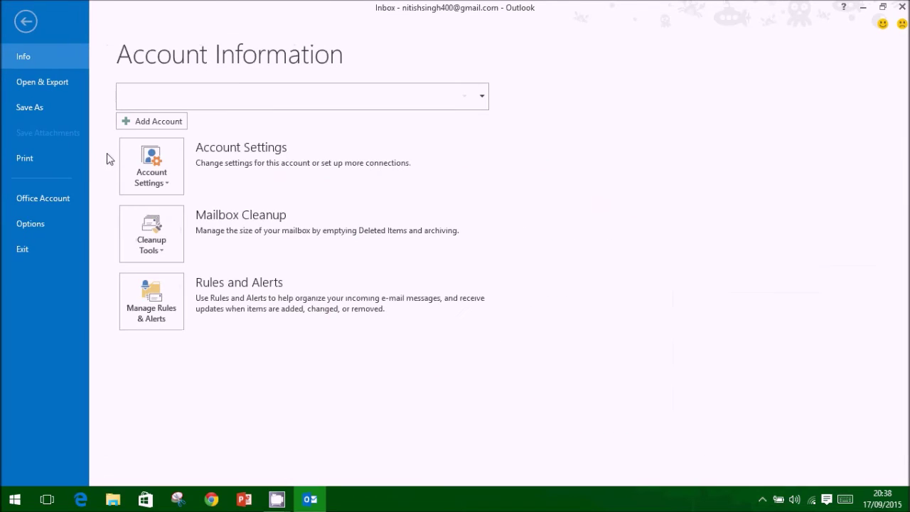
{"action": "left_click", "coordinate": [158, 175]}
{"action": "left_click", "coordinate": [171, 212]}
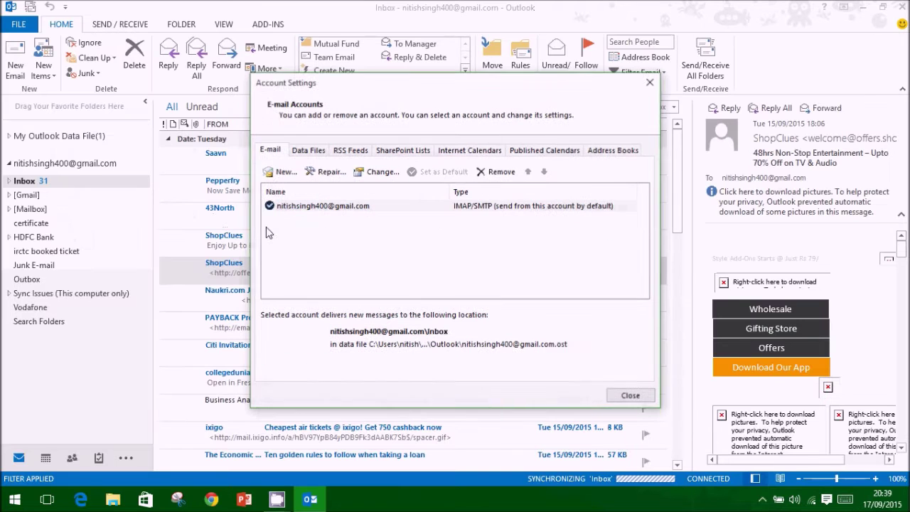
{"action": "left_click", "coordinate": [316, 151]}
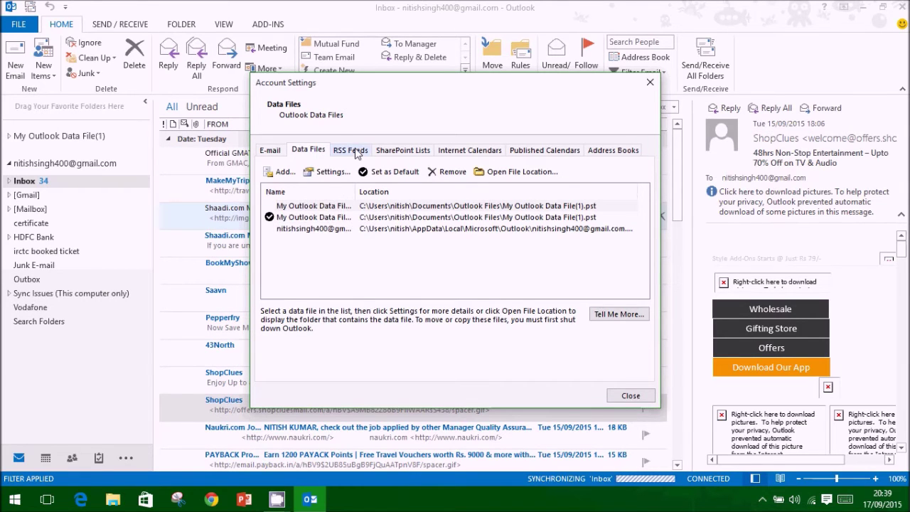
{"action": "left_click", "coordinate": [357, 152]}
{"action": "left_click", "coordinate": [270, 150]}
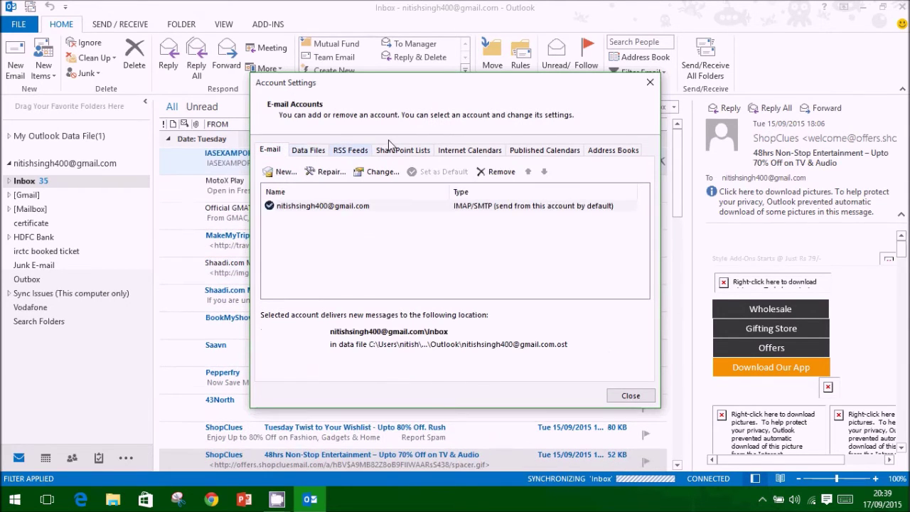
{"action": "left_click", "coordinate": [650, 83]}
{"action": "left_click", "coordinate": [20, 26]}
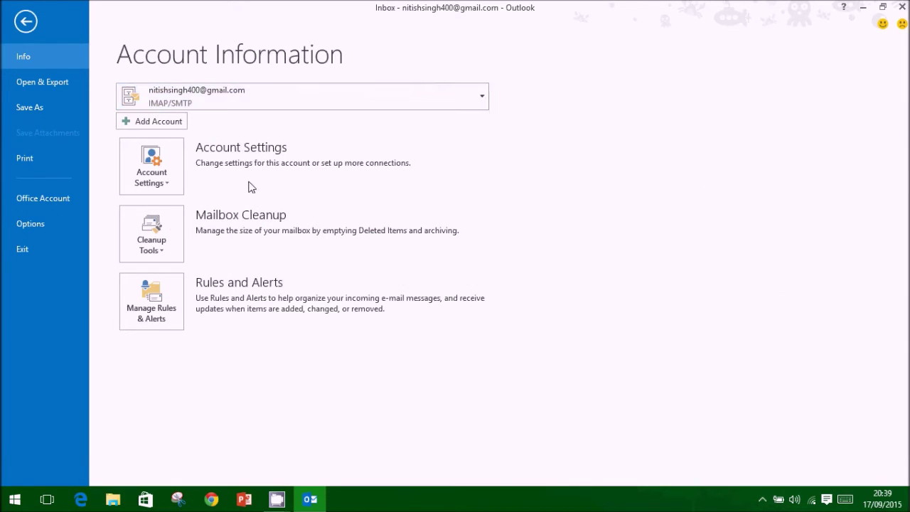
{"action": "left_click", "coordinate": [26, 24]}
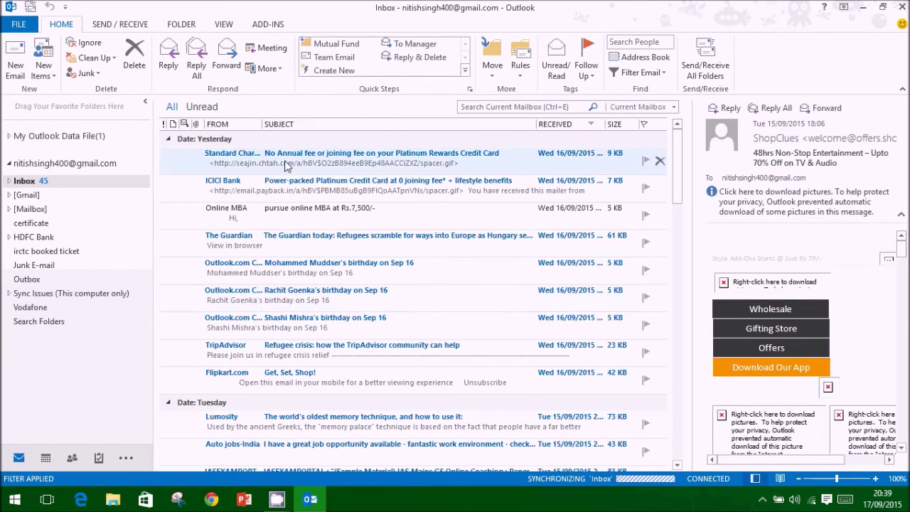
Read the Flipkart 'Get, Set, Shop!' message, scrolling through the message list
{"action": "left_click", "coordinate": [274, 372]}
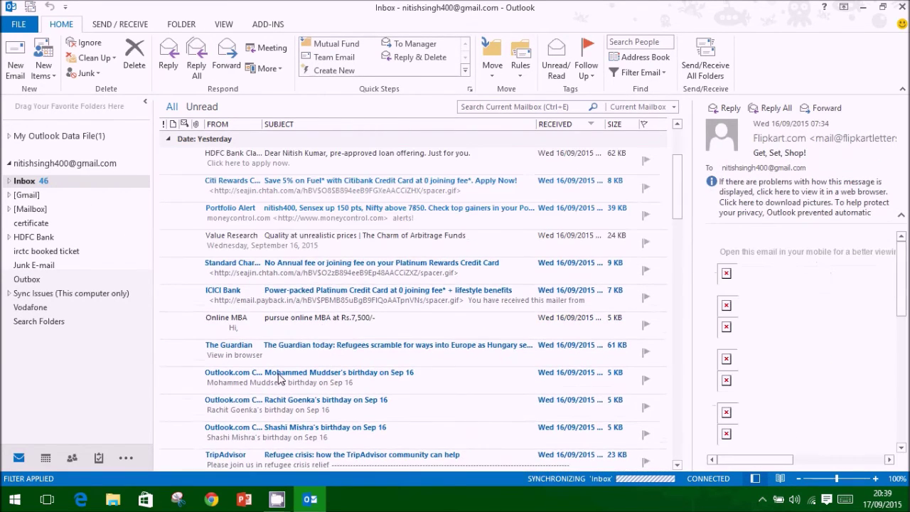
{"action": "scroll", "coordinate": [278, 378], "scroll_direction": "down", "scroll_amount": 10}
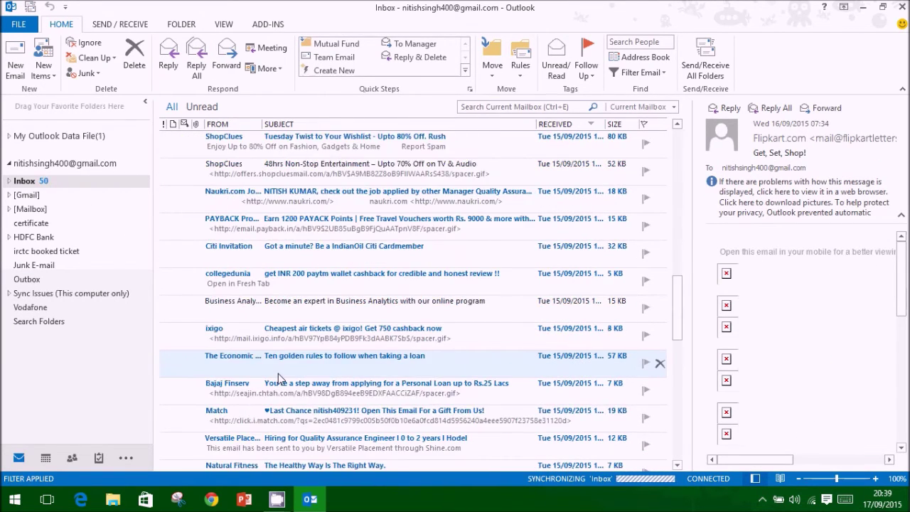
{"action": "scroll", "coordinate": [278, 378], "scroll_direction": "up", "scroll_amount": 10}
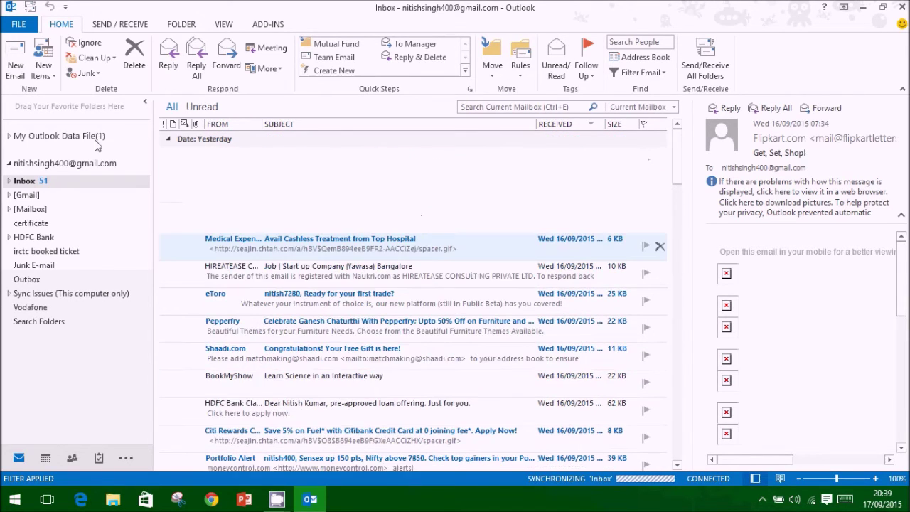
Expand and collapse the [Gmail] folder, then start a new email
{"action": "left_click", "coordinate": [8, 196]}
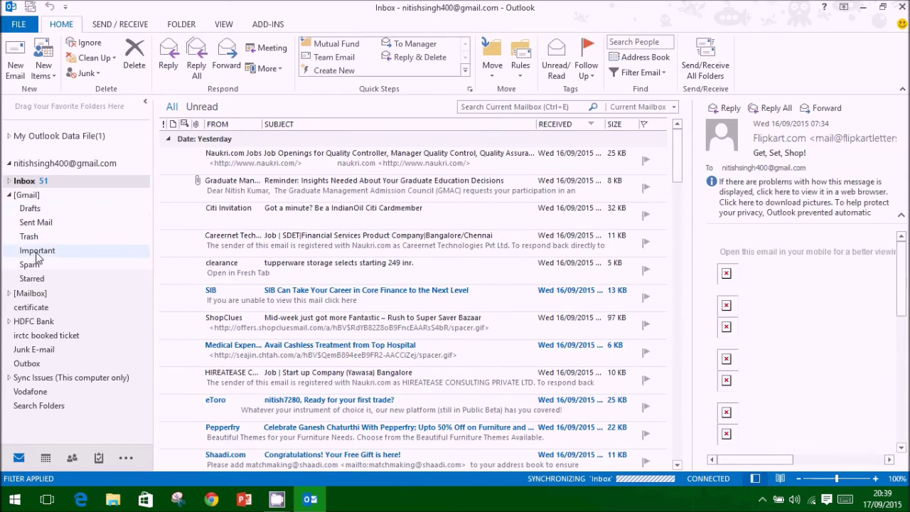
{"action": "left_click", "coordinate": [9, 195]}
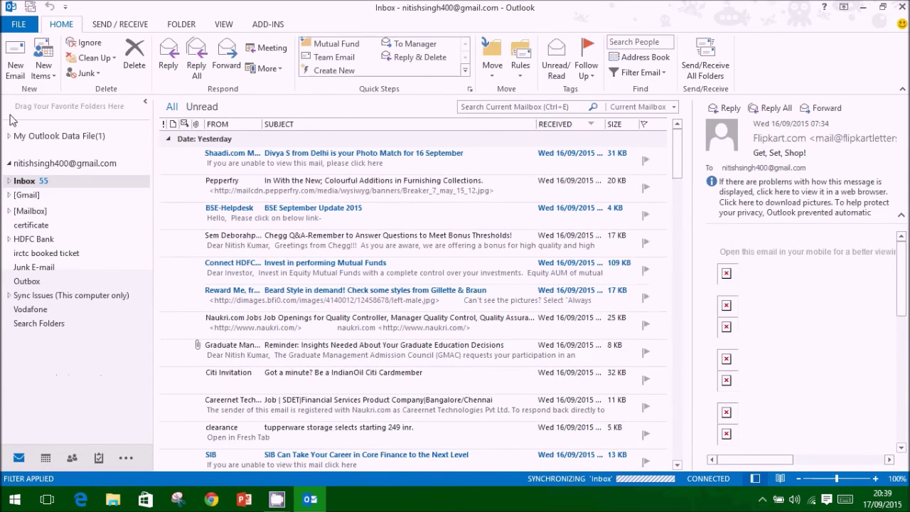
{"action": "left_click", "coordinate": [10, 72]}
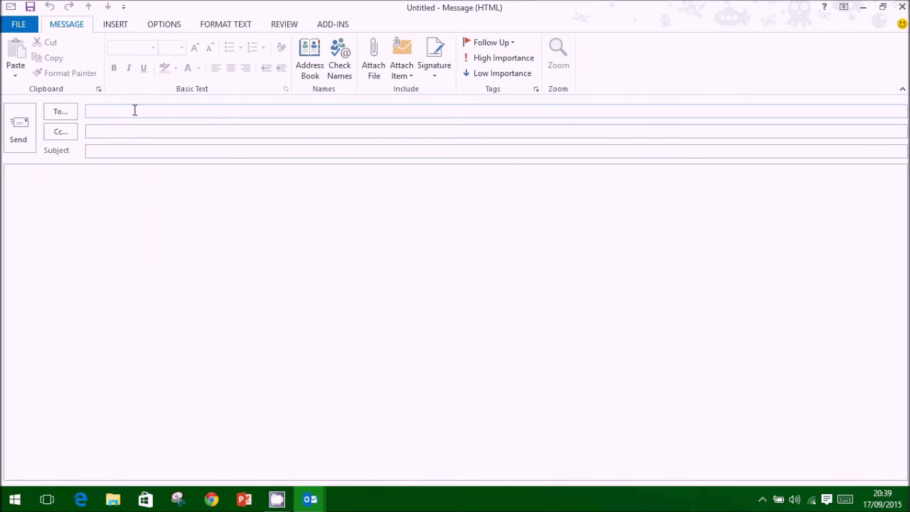
Send a test message with subject 'Text Mail' to the Gmail address
{"action": "type", "text": "1"}
{"action": "type", "text": "Mail"}
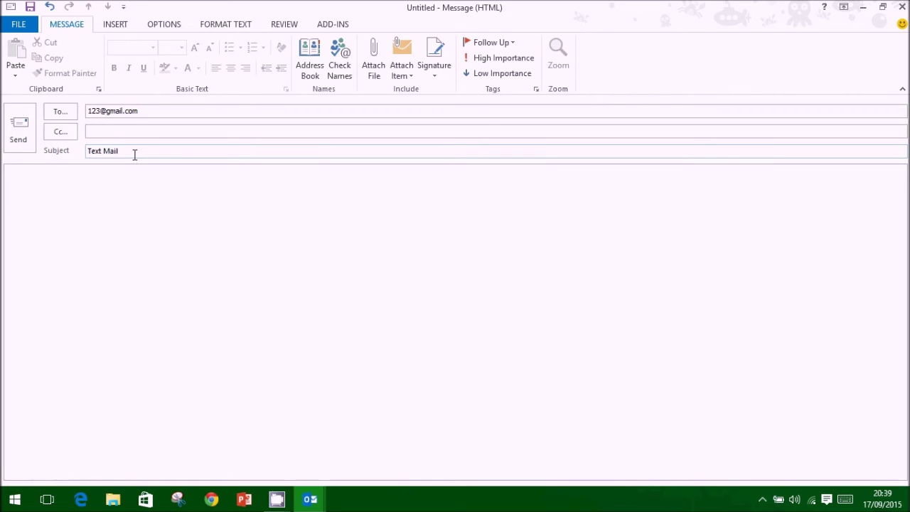
{"action": "left_click", "coordinate": [87, 201]}
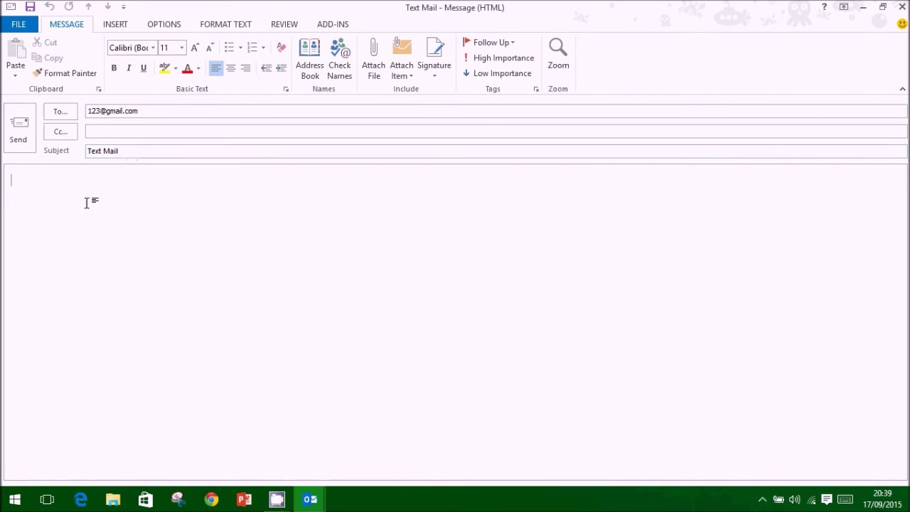
{"action": "left_click", "coordinate": [21, 142]}
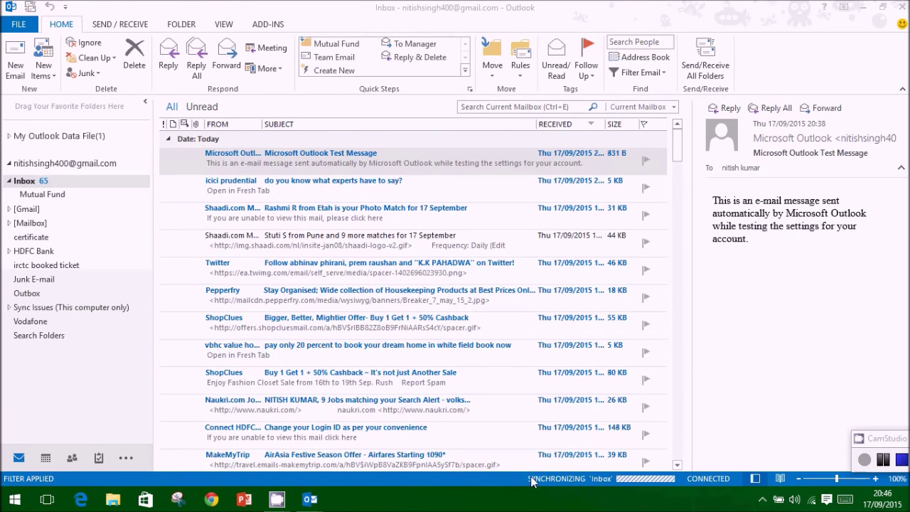
Open the received Microsoft Outlook Test Message in its own window, then close it
{"action": "left_click", "coordinate": [334, 168]}
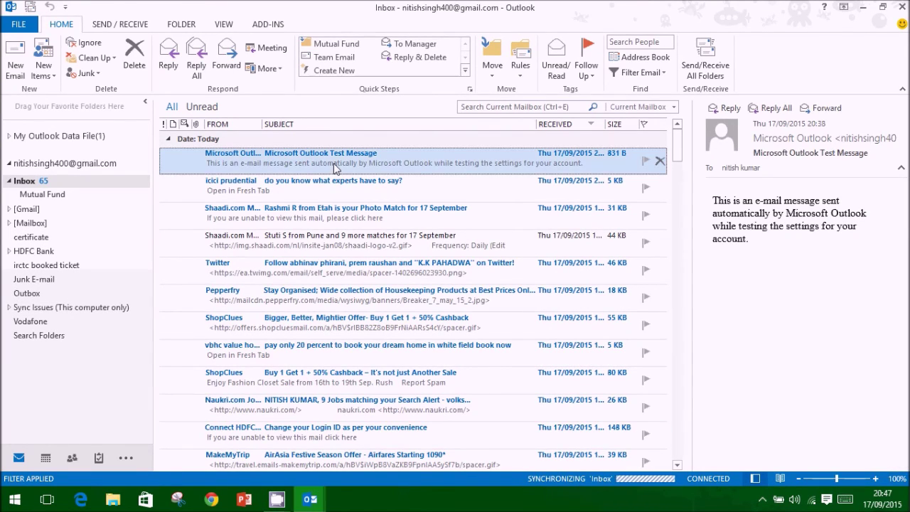
{"action": "double_click", "coordinate": [359, 168]}
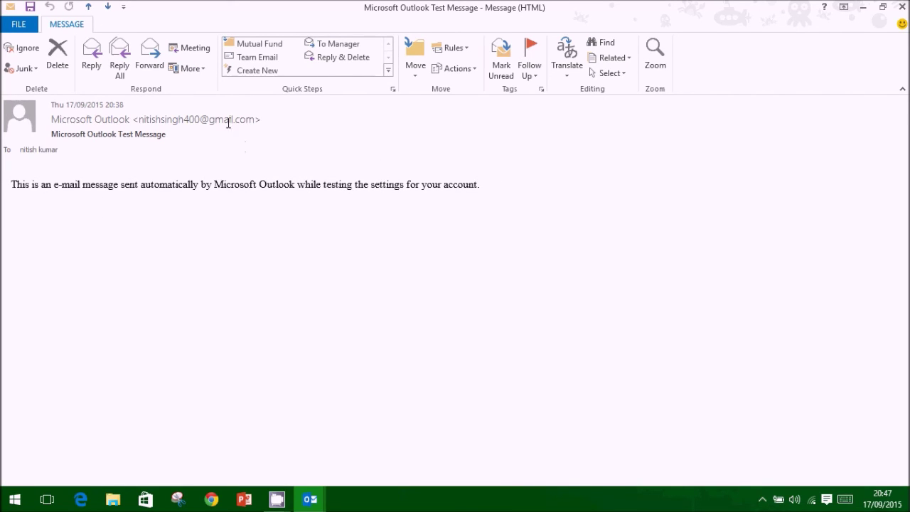
{"action": "left_click", "coordinate": [900, 8]}
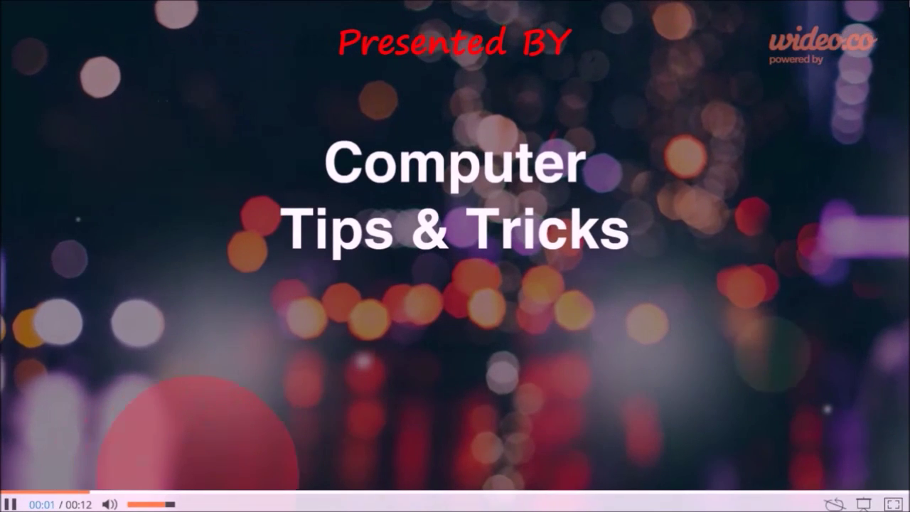